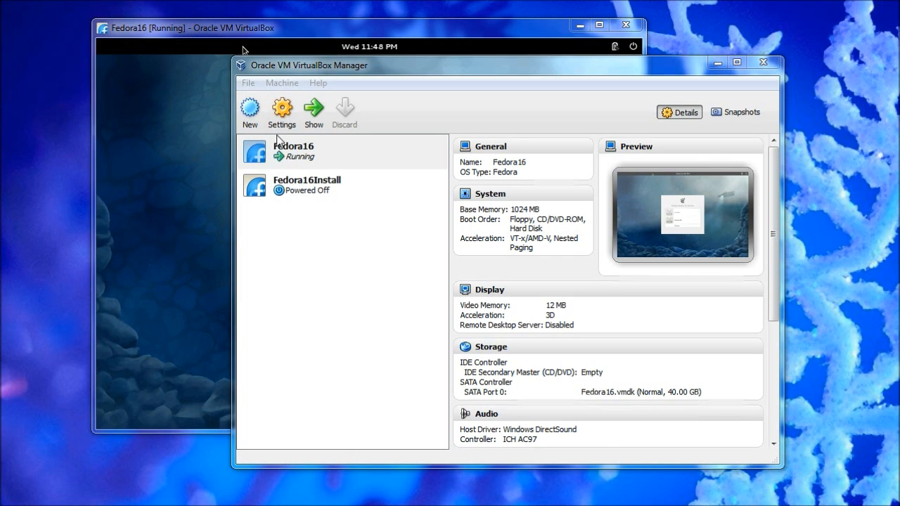
Try to export the Fedora16Install machine as an appliance to Fedora16Install.ova, declining to replace the existing file and cancelling the export.
click(246, 83)
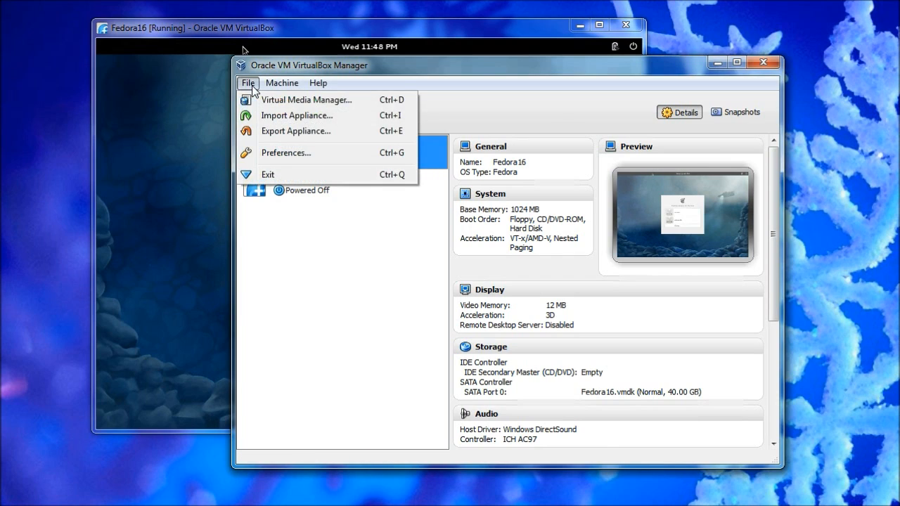
click(265, 133)
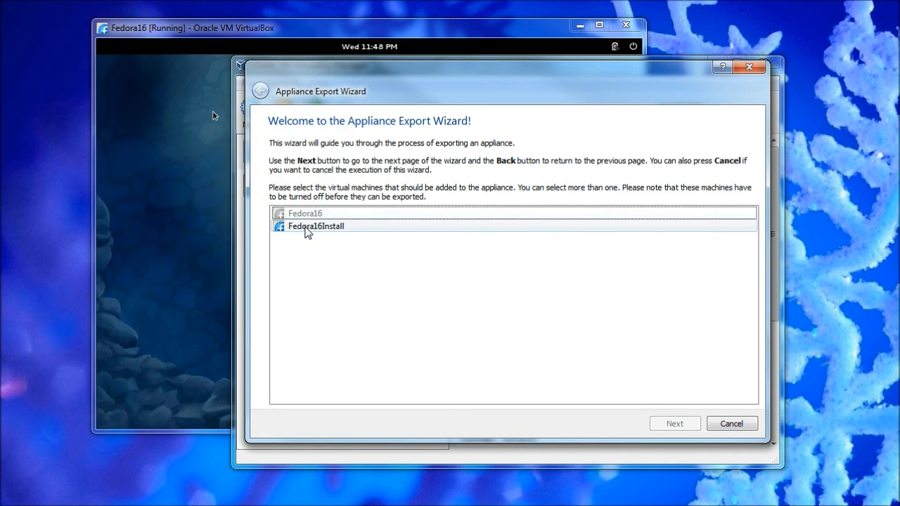
click(306, 229)
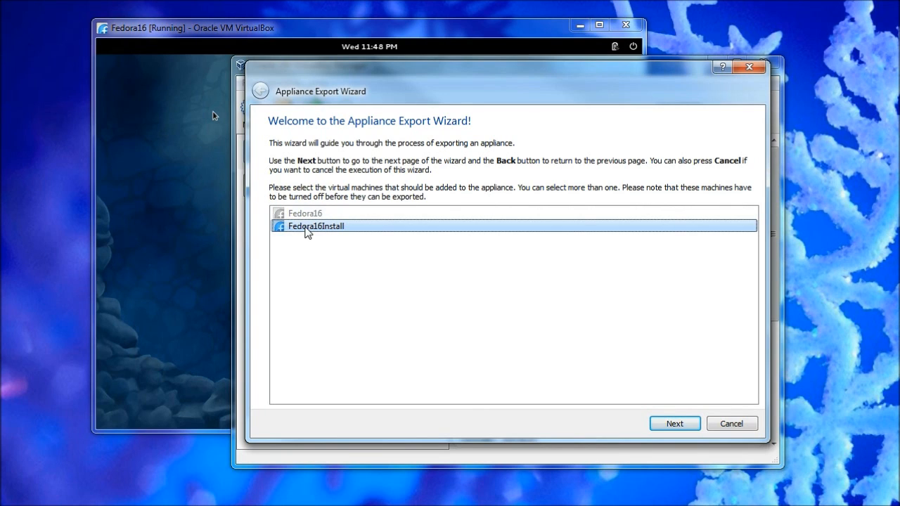
click(674, 423)
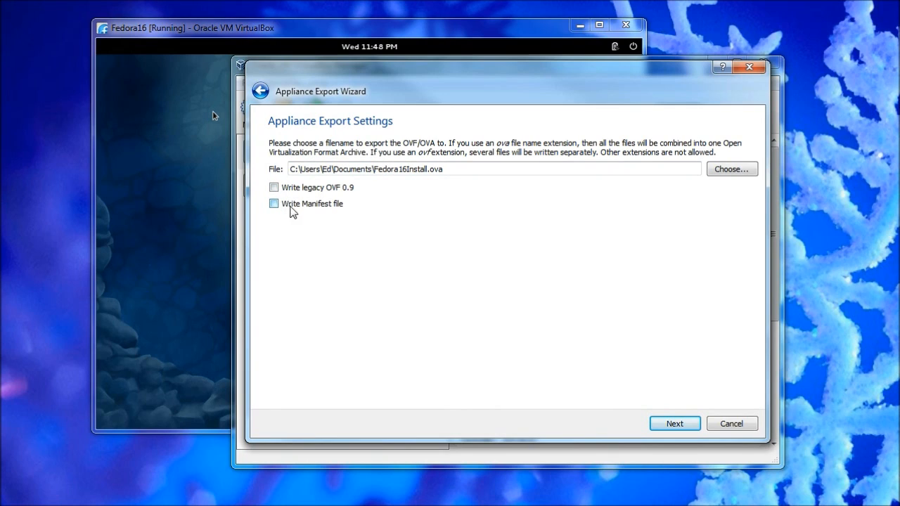
click(679, 426)
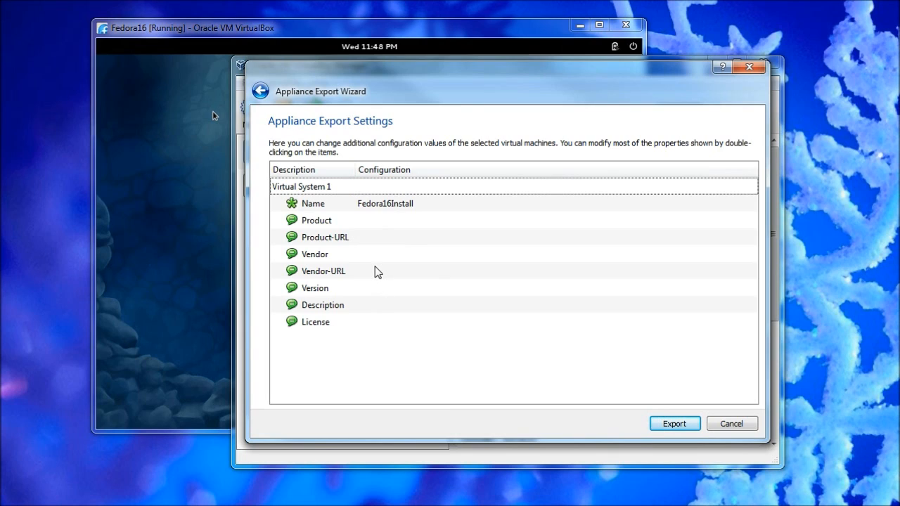
click(673, 424)
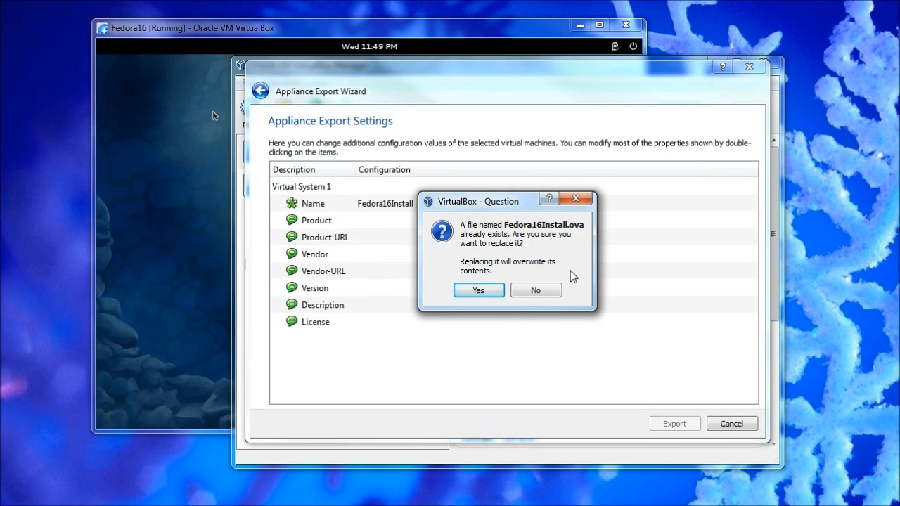
click(536, 291)
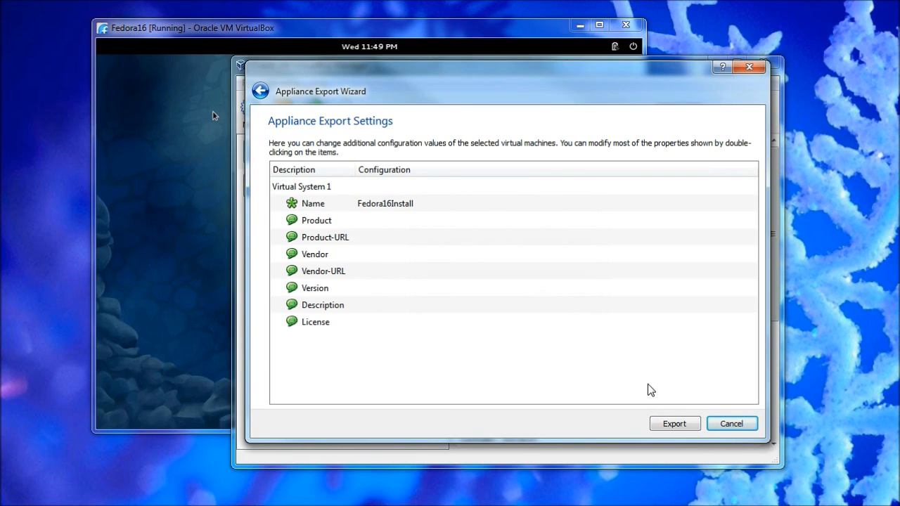
click(725, 425)
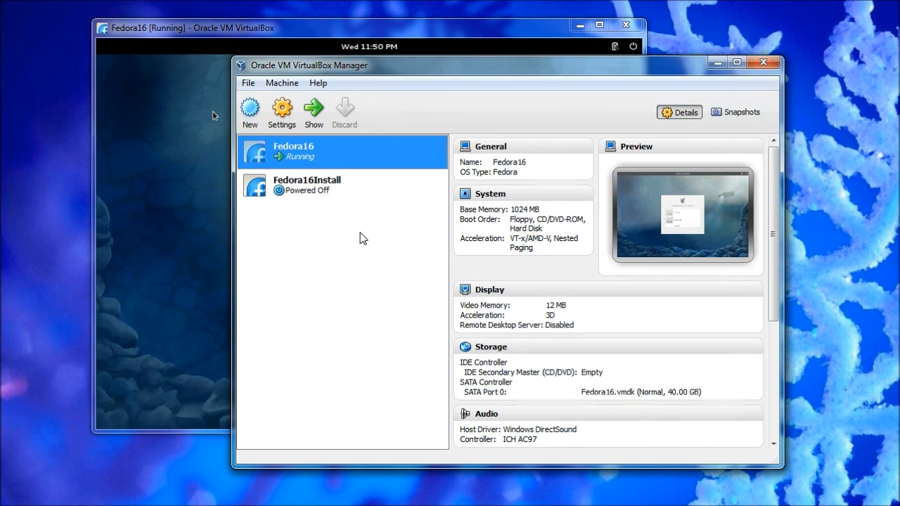
Take a snapshot of the running Fedora16 machine named "Snapshot 1" with the description "jhjhjjn".
click(466, 184)
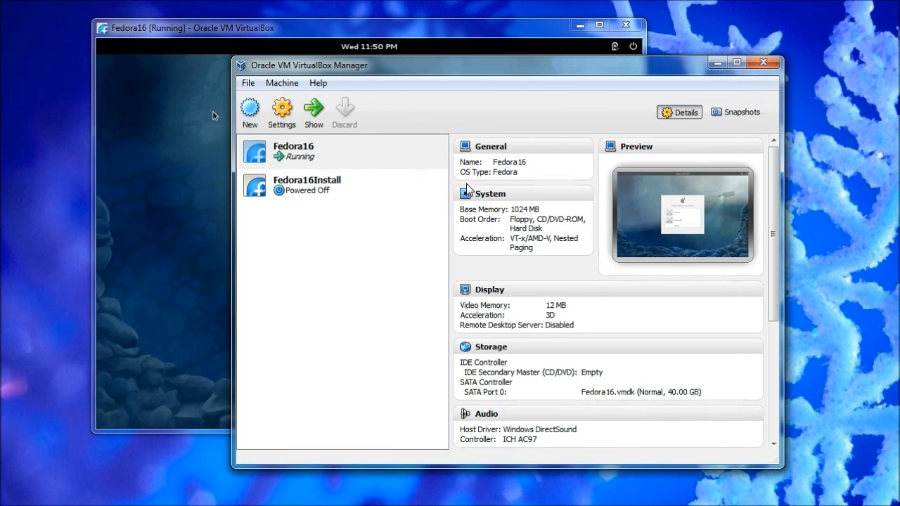
click(729, 117)
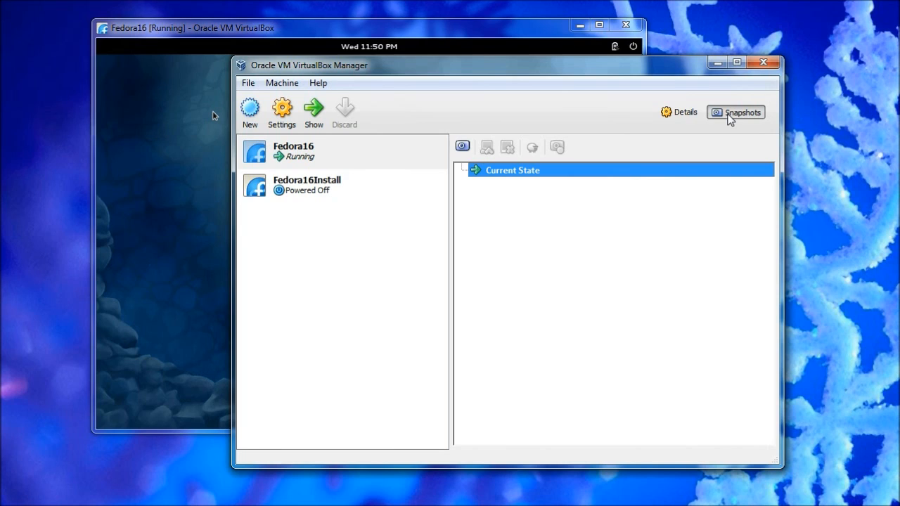
click(463, 148)
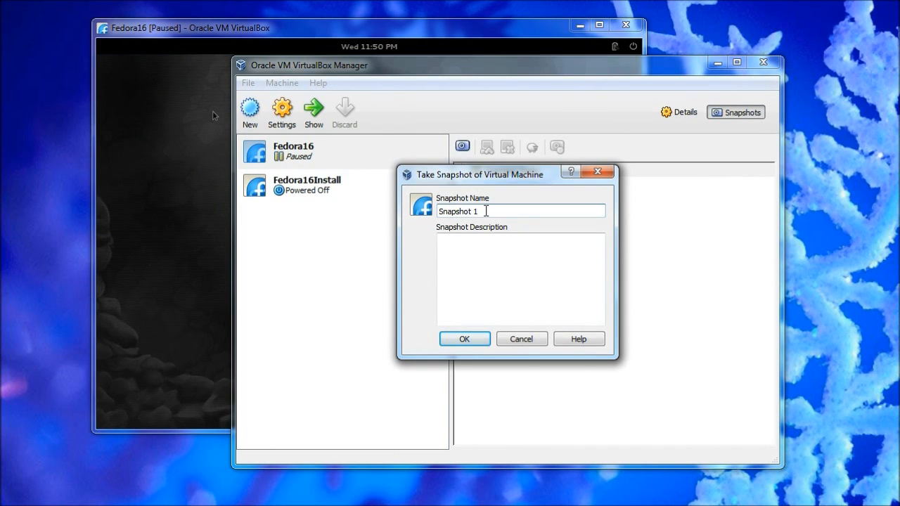
click(480, 255)
text(jhjhjjn)
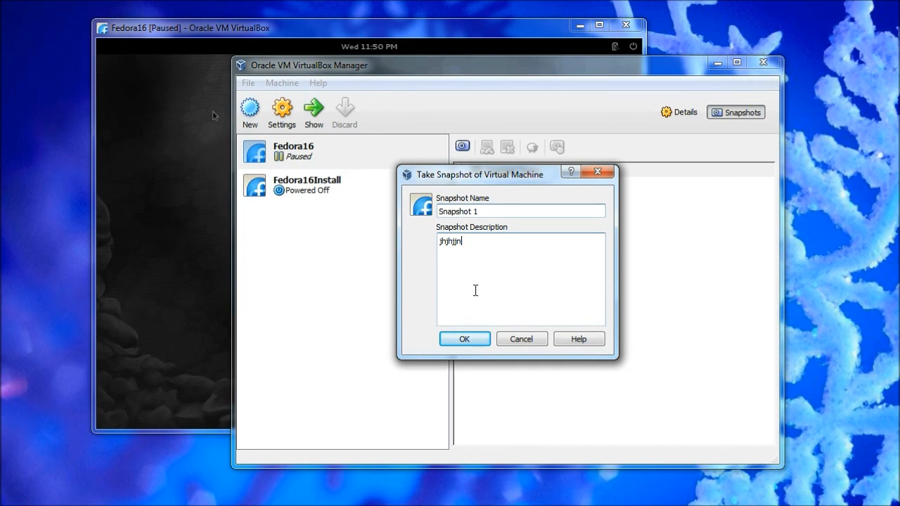
click(461, 340)
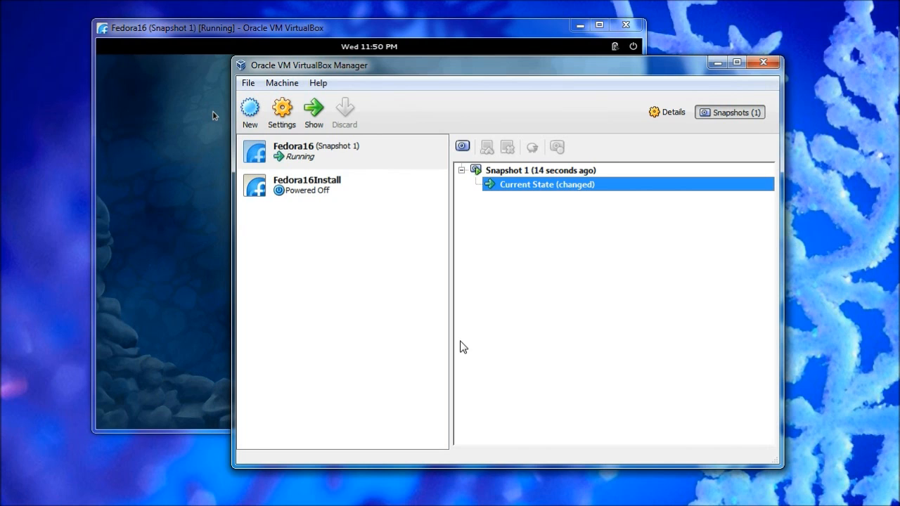
Review the details of Fedora16's Snapshot 1 and close them without changes.
click(198, 243)
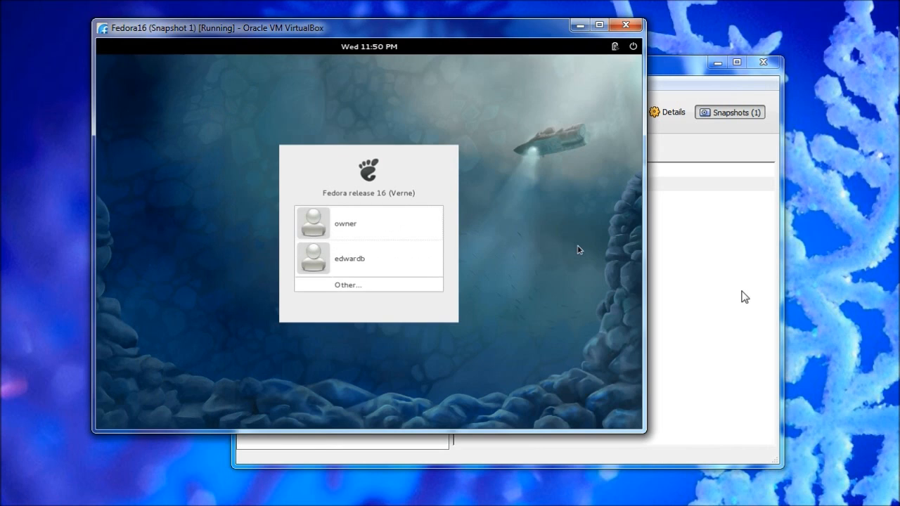
click(726, 292)
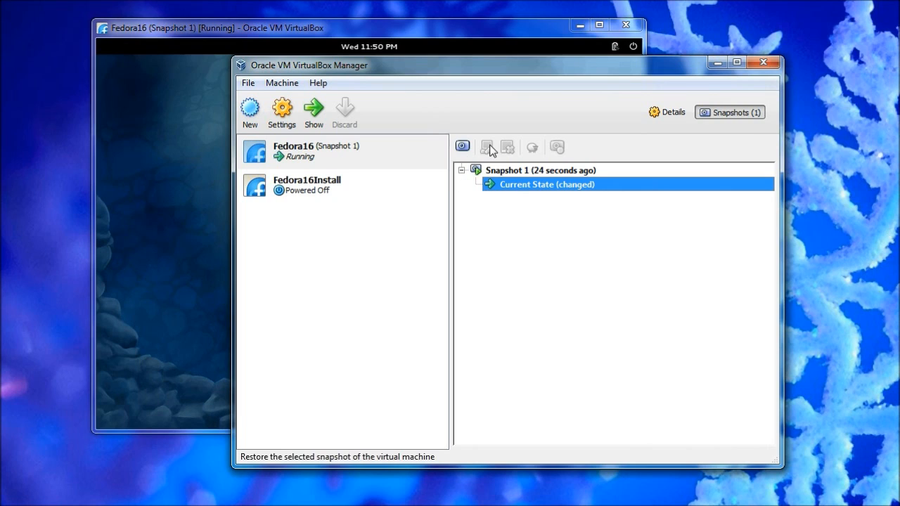
click(497, 174)
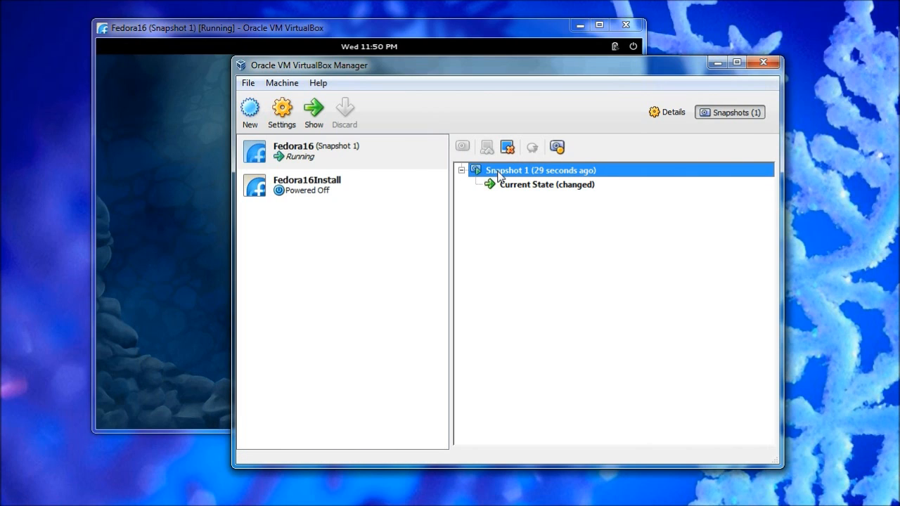
mouse_move(498, 176)
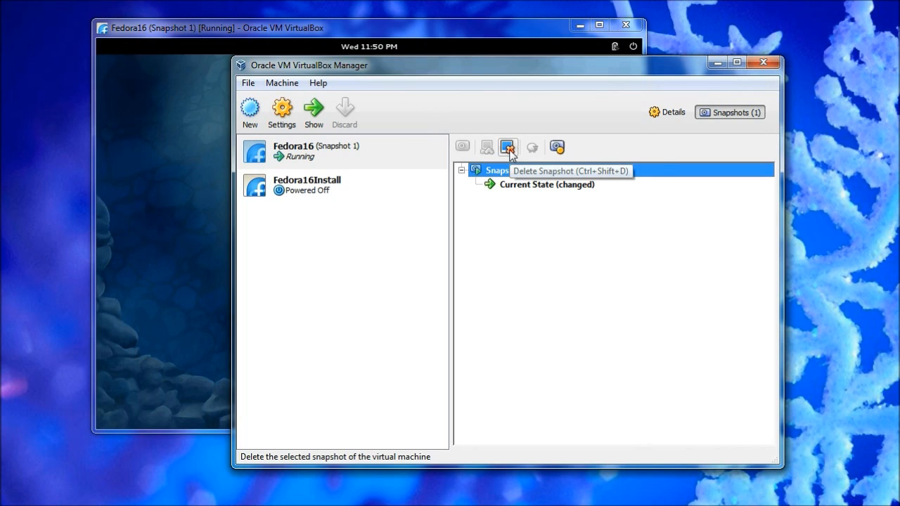
click(558, 147)
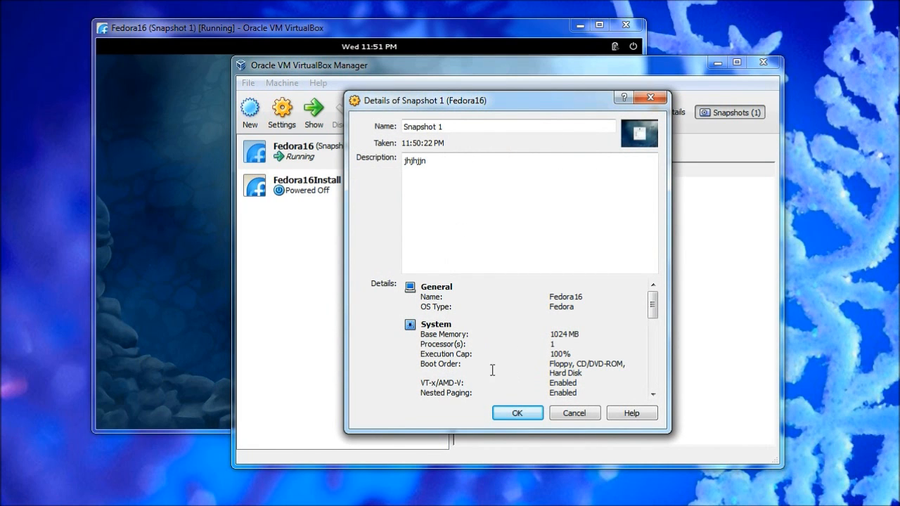
click(567, 415)
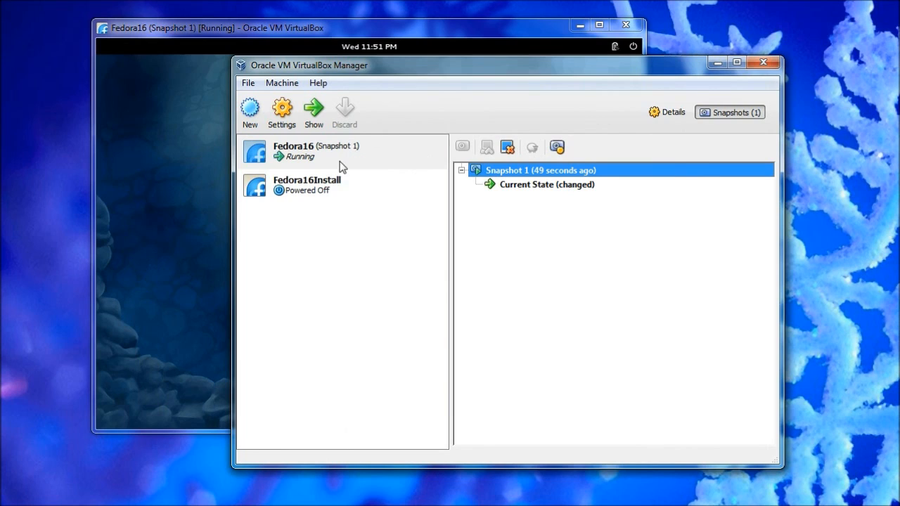
Take another snapshot of the running Fedora16 machine's current state, named "Snapshot 2", without a description.
click(322, 190)
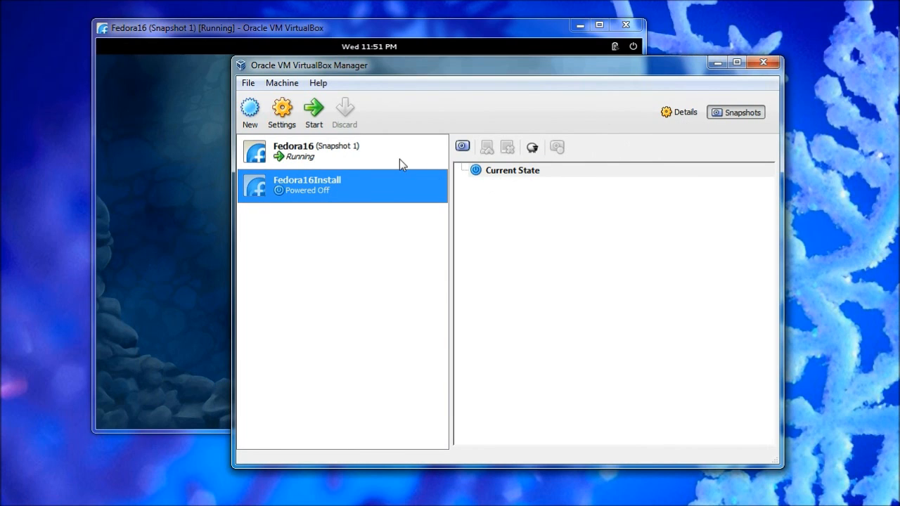
click(336, 144)
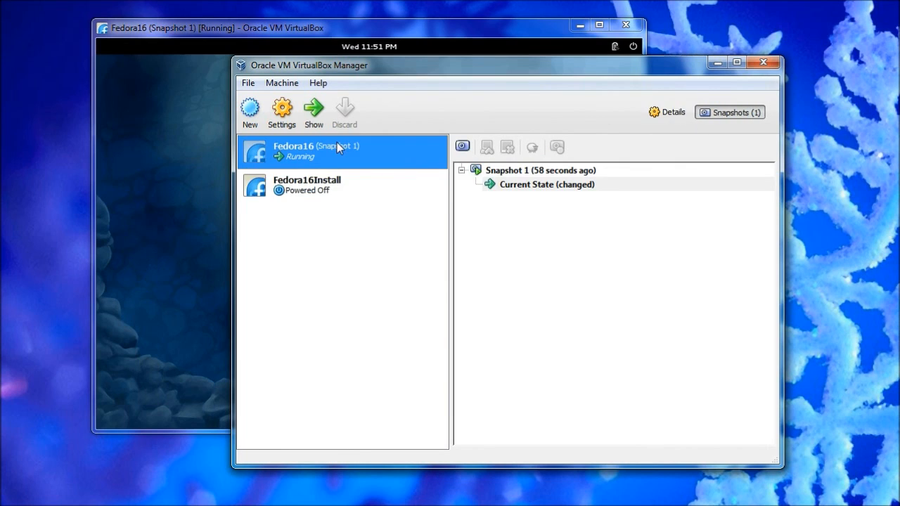
click(528, 185)
click(528, 171)
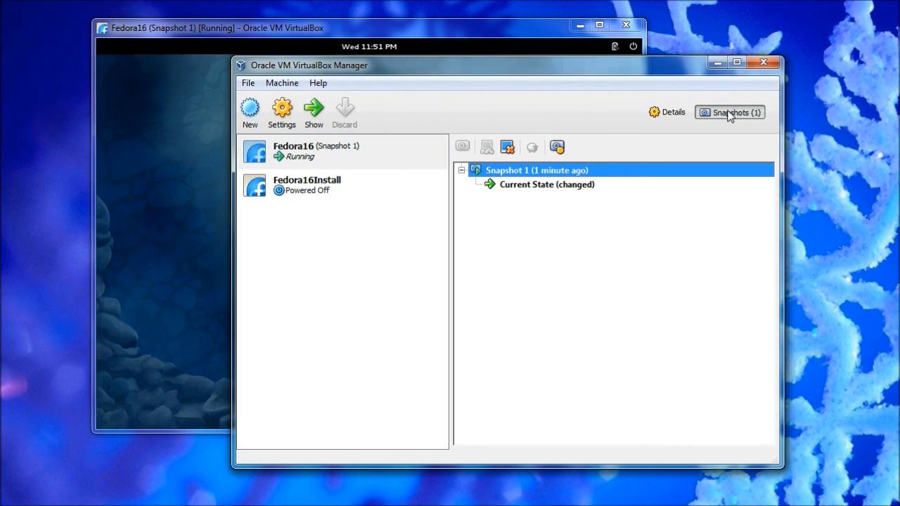
click(496, 185)
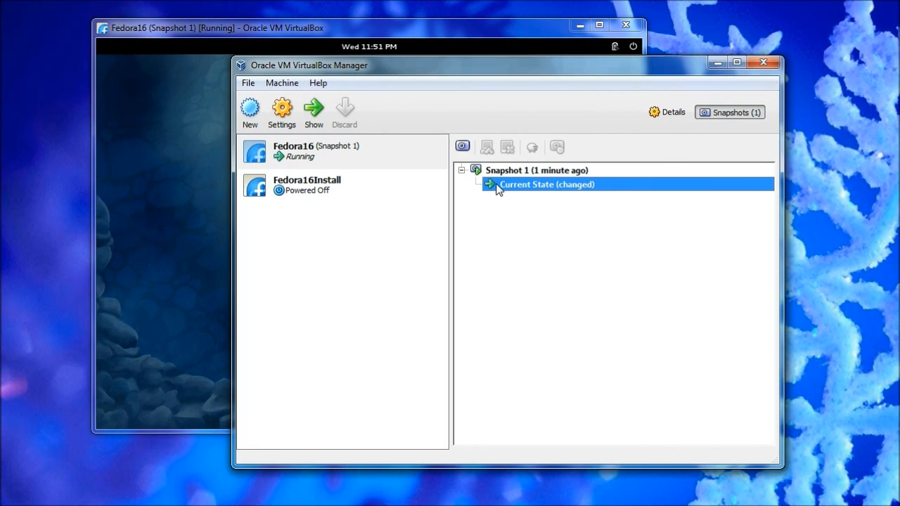
click(462, 149)
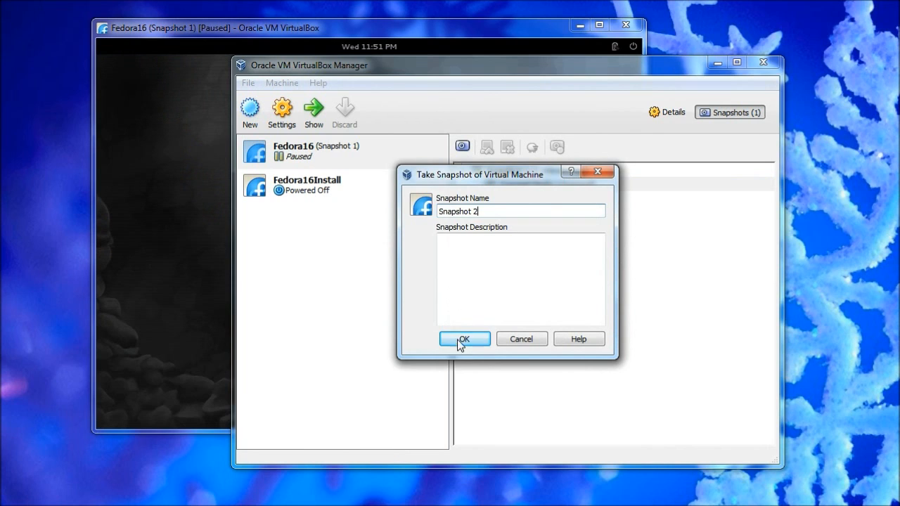
click(460, 339)
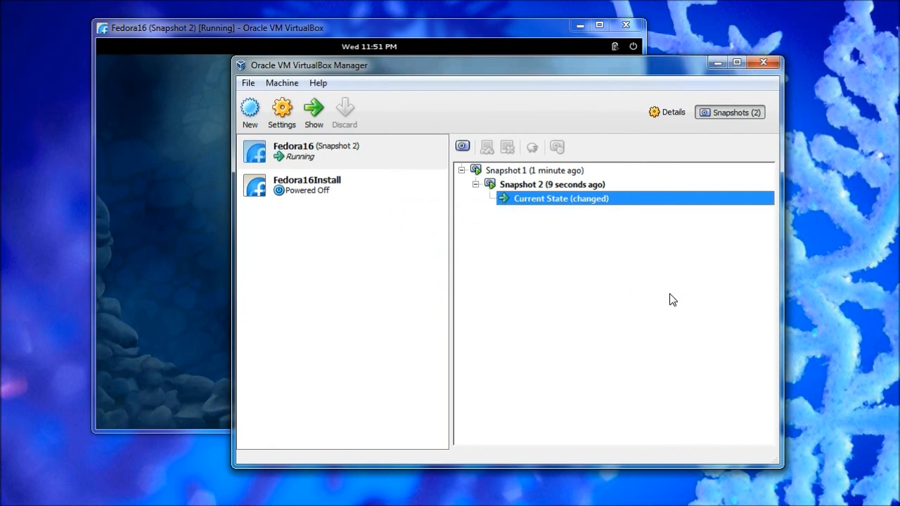
Delete Snapshot 2 from the Fedora16 machine, keeping Snapshot 1.
click(529, 187)
click(518, 171)
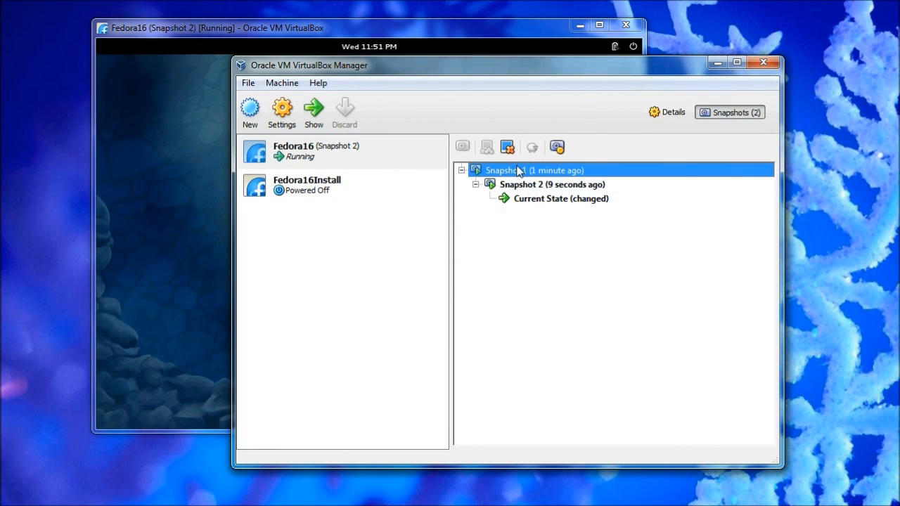
click(519, 184)
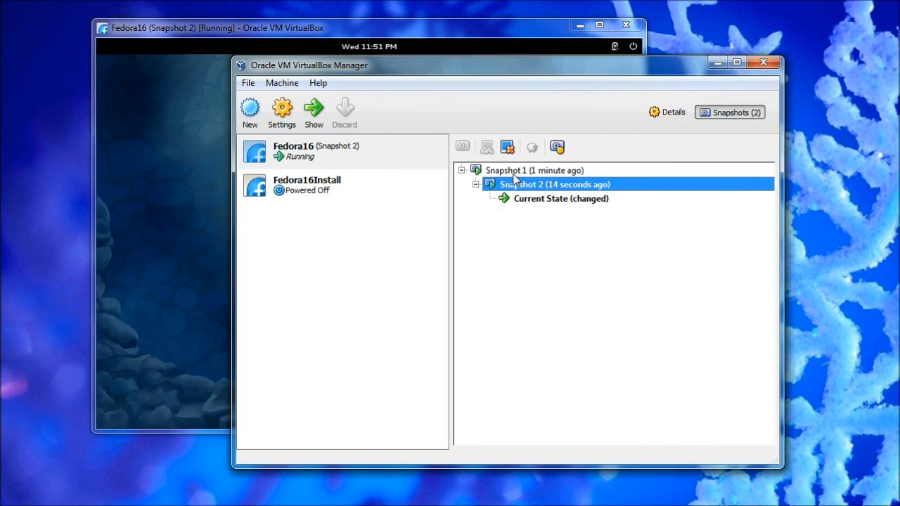
click(514, 175)
click(516, 187)
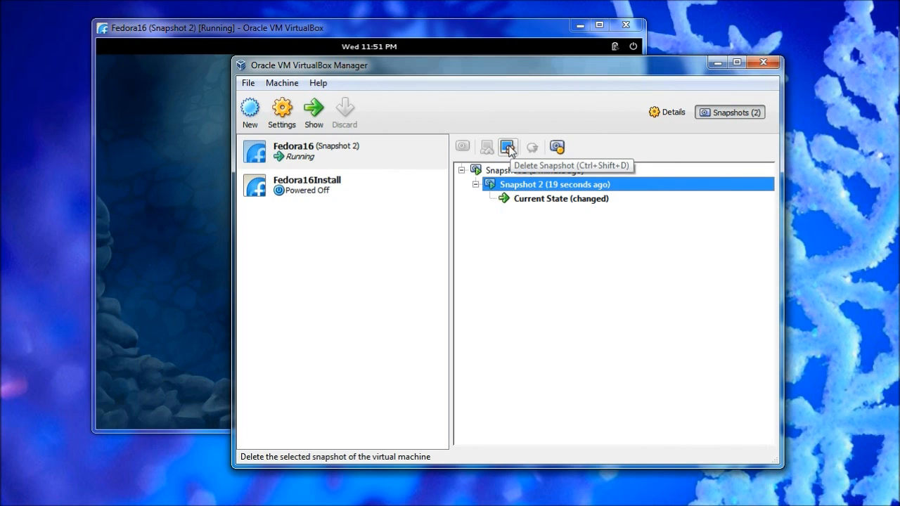
click(508, 148)
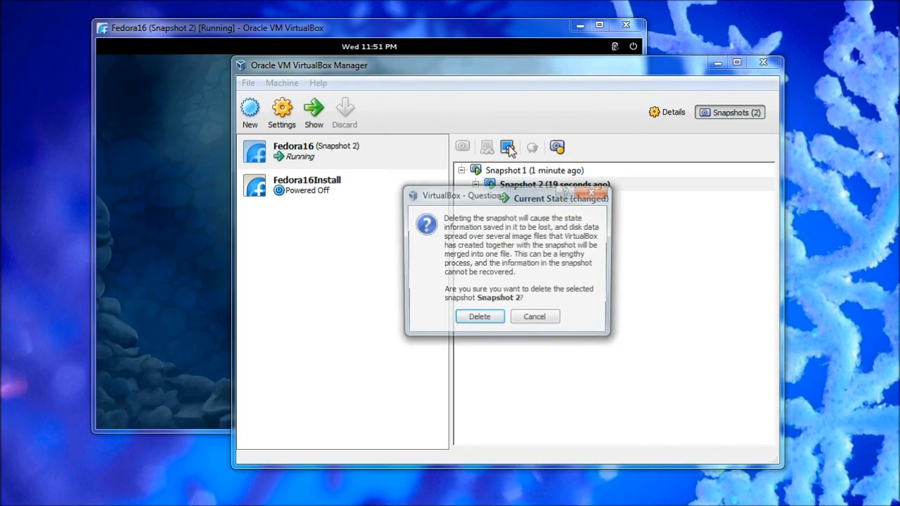
click(473, 320)
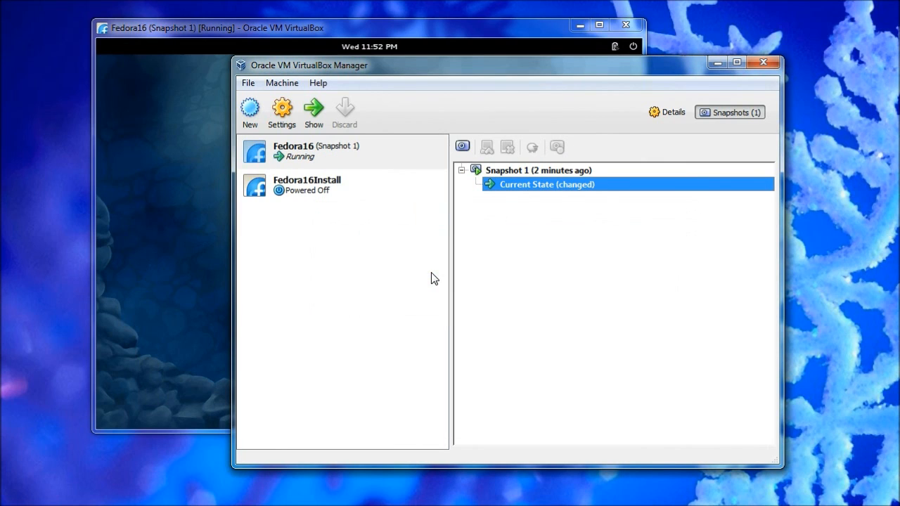
Take a snapshot of the powered-off Fedora16Install machine named "Snapshot 1", without a description.
click(314, 184)
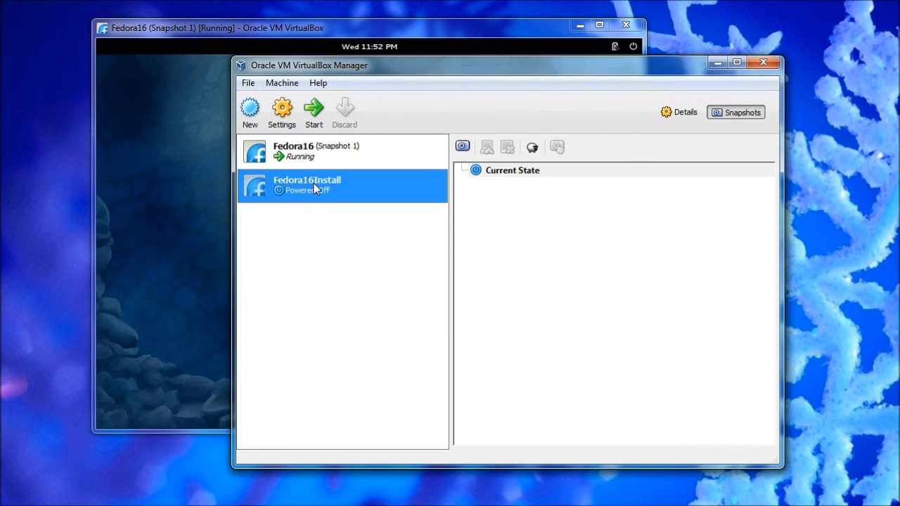
click(462, 149)
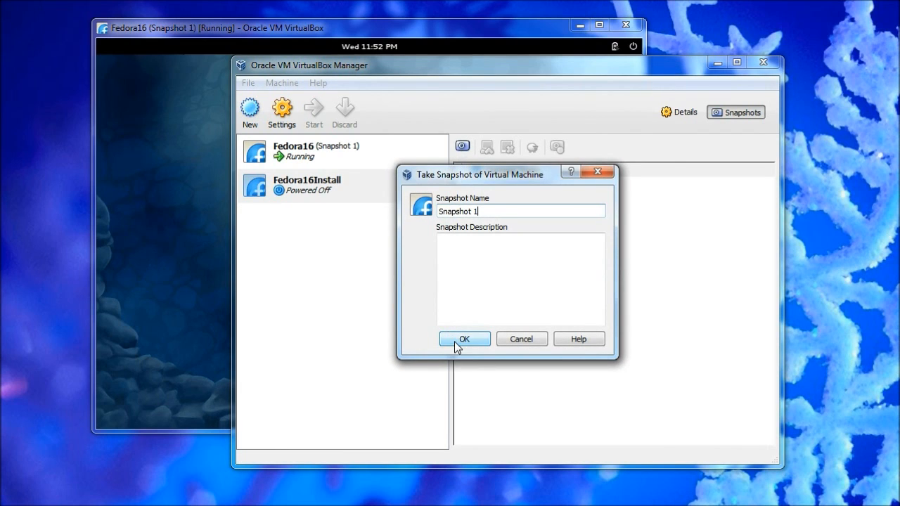
click(455, 341)
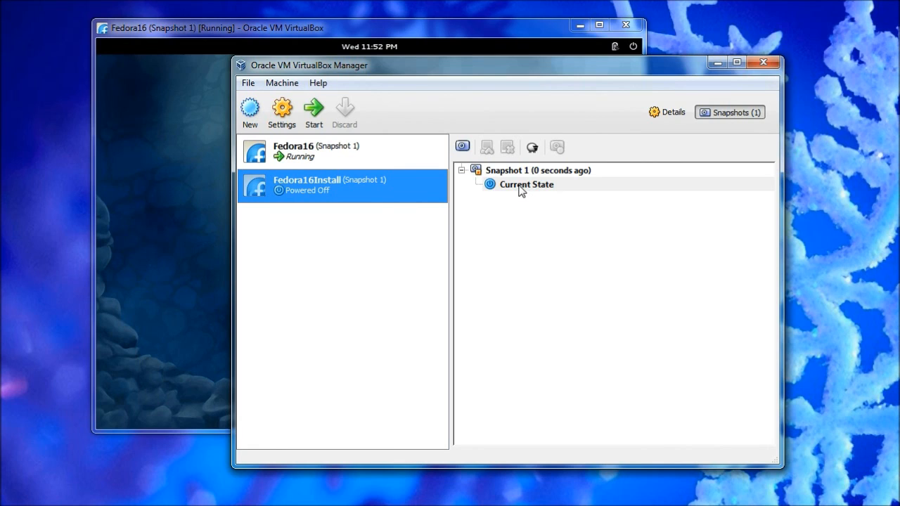
Examine the clone wizard's naming and clone type options for the Fedora16Install machine's current state, and cancel without cloning.
mouse_move(521, 192)
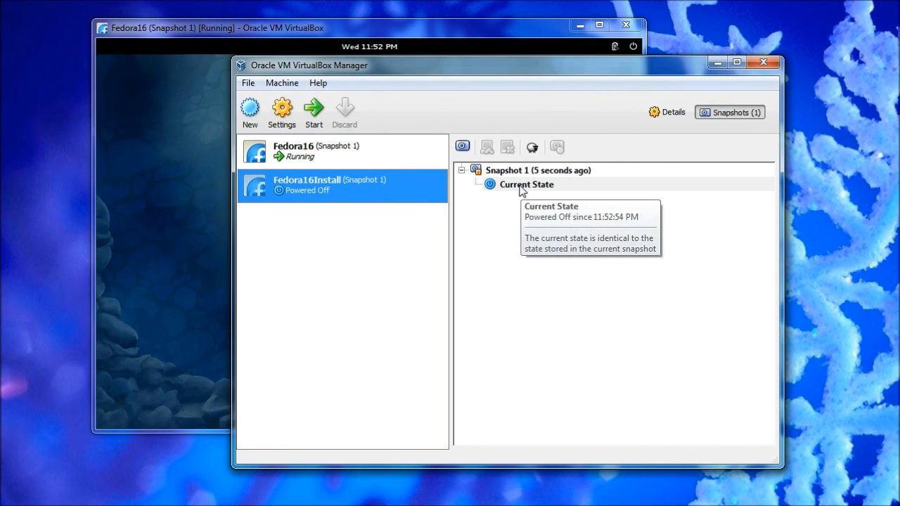
click(532, 149)
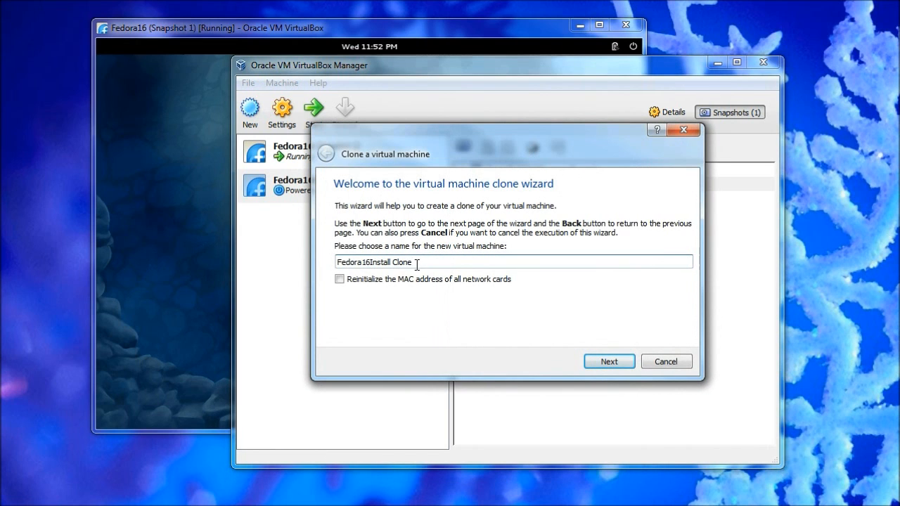
click(603, 362)
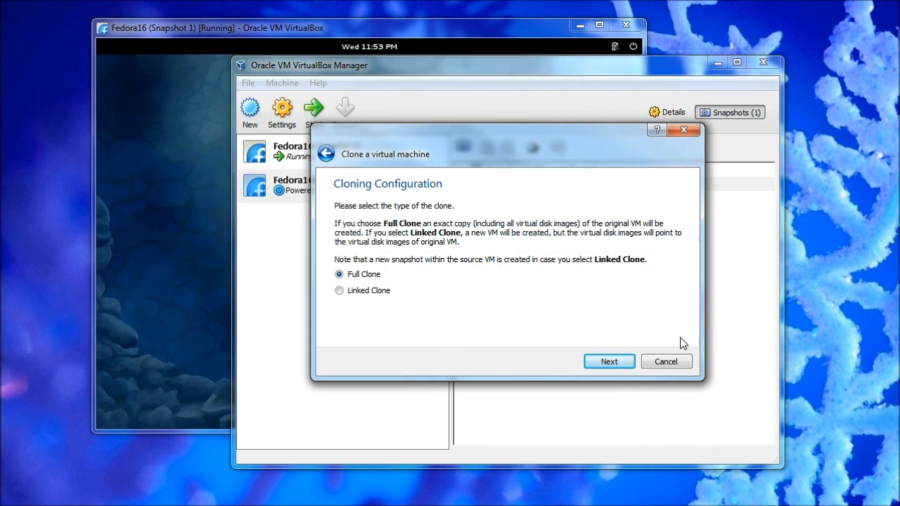
click(675, 363)
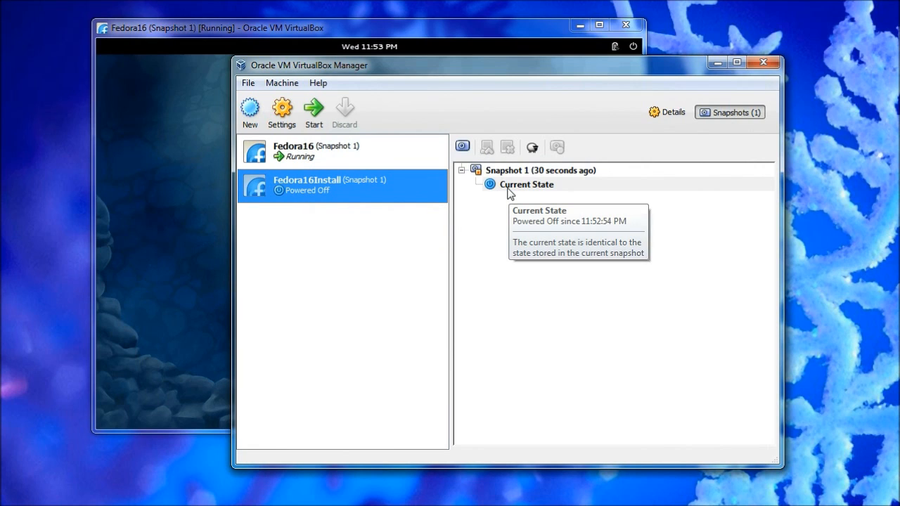
Restore the Fedora16Install machine to Snapshot 1 and delete that snapshot from it.
click(502, 175)
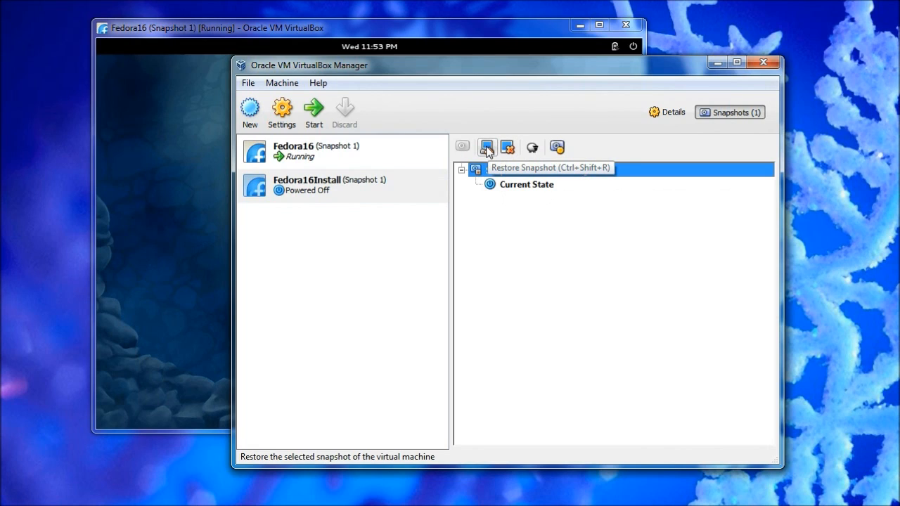
click(487, 149)
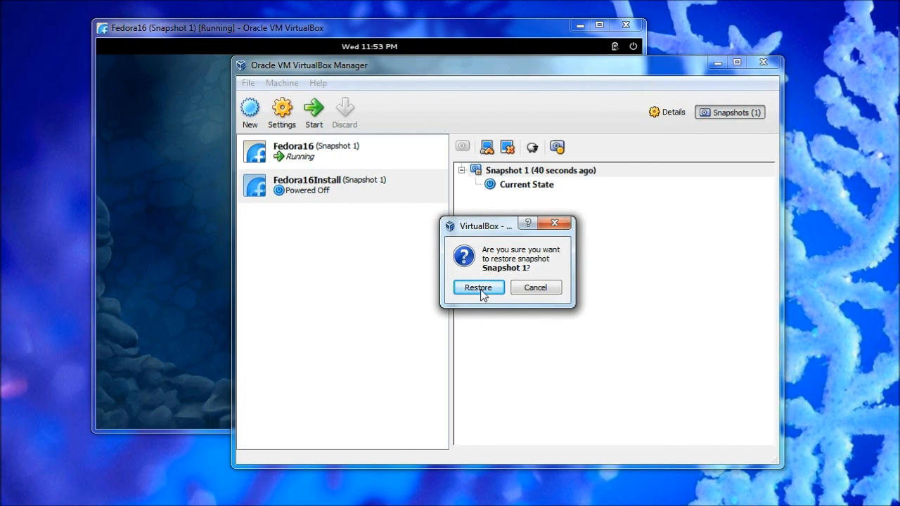
click(479, 289)
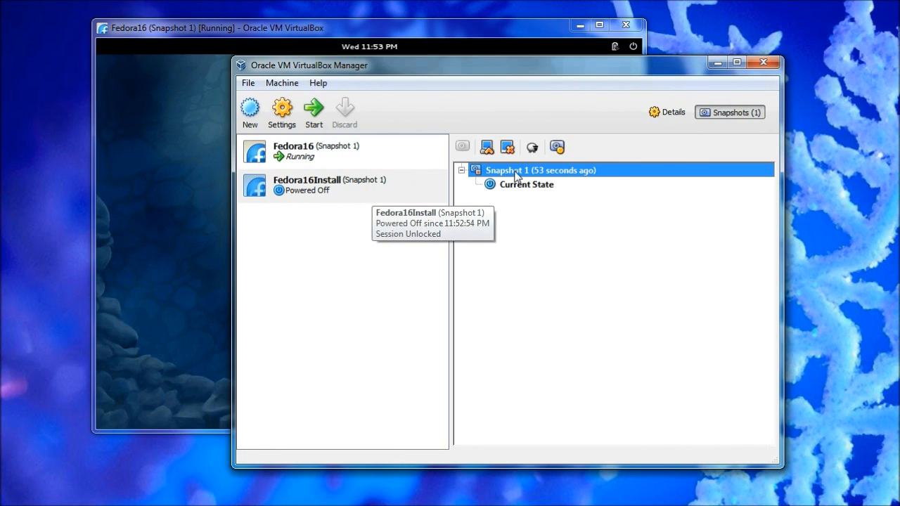
click(508, 149)
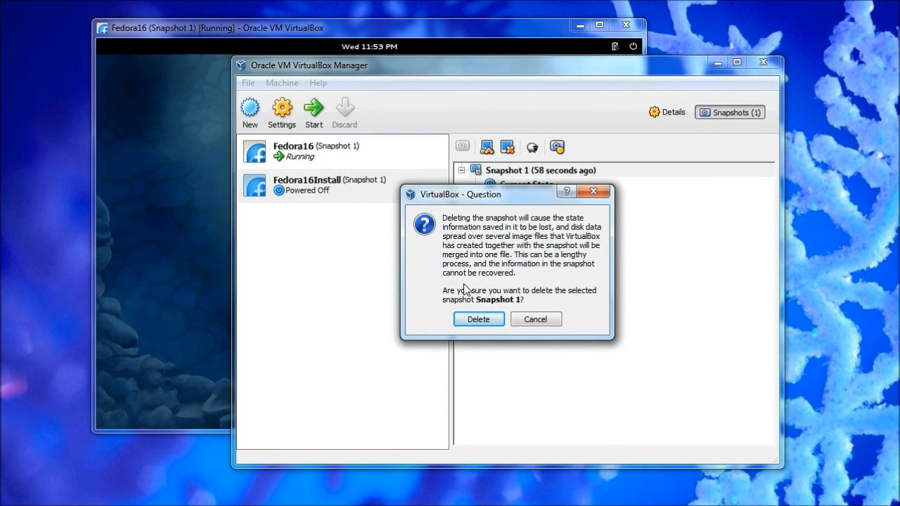
click(469, 320)
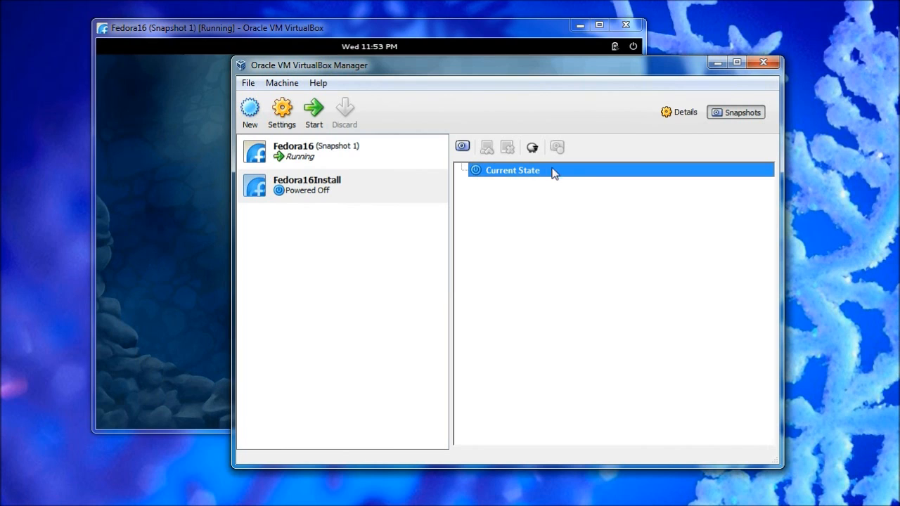
Delete Snapshot 1 from the running Fedora16 machine.
click(339, 150)
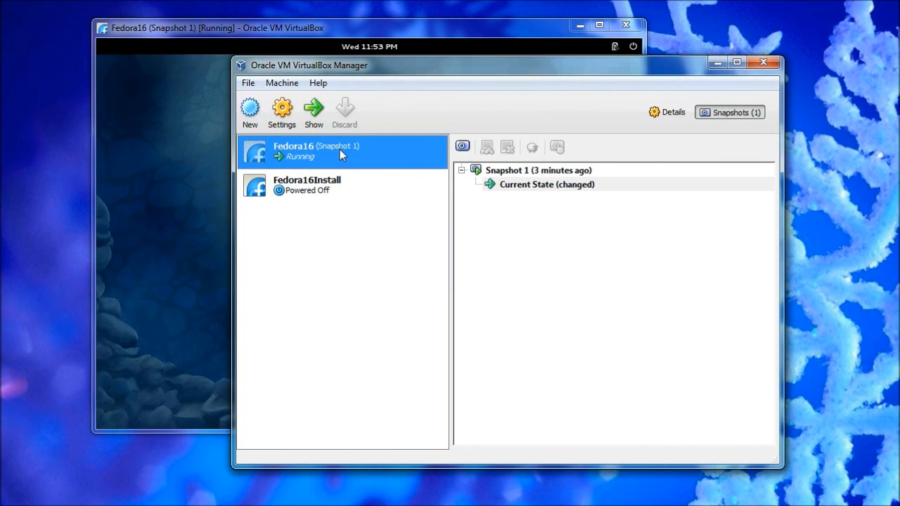
click(492, 173)
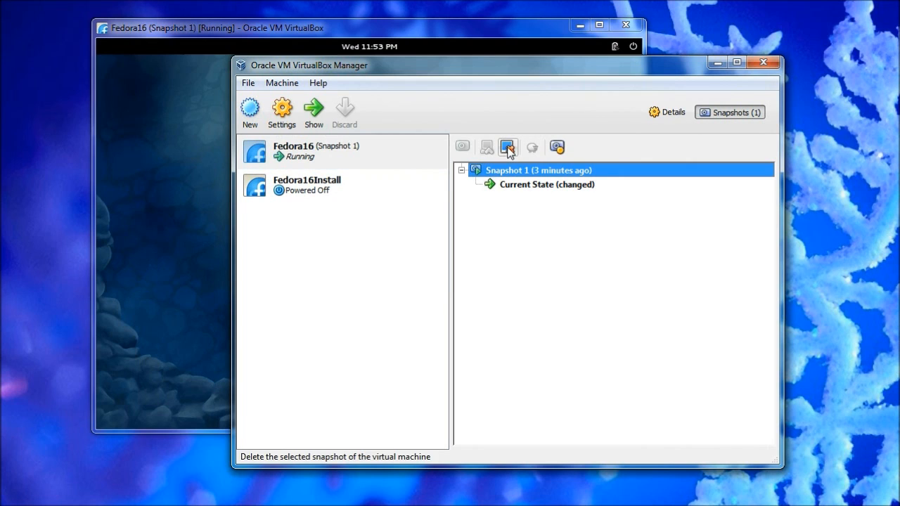
click(507, 149)
click(471, 320)
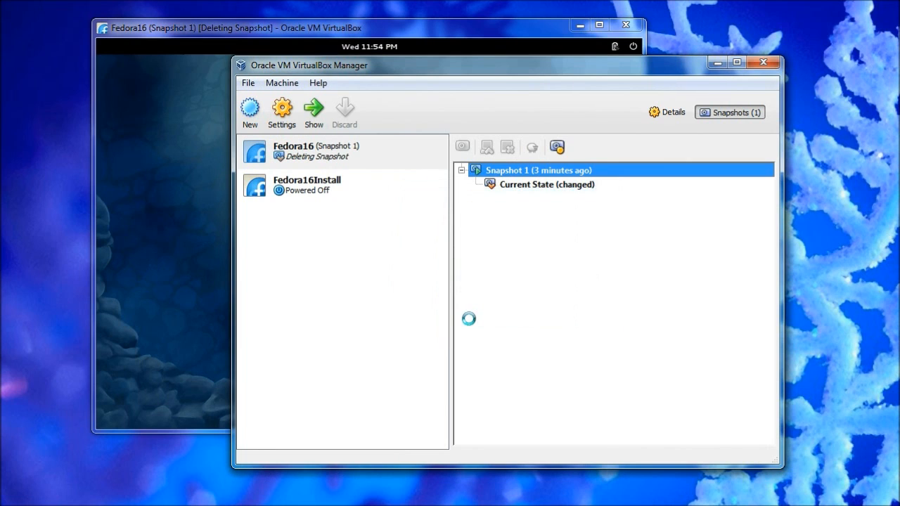